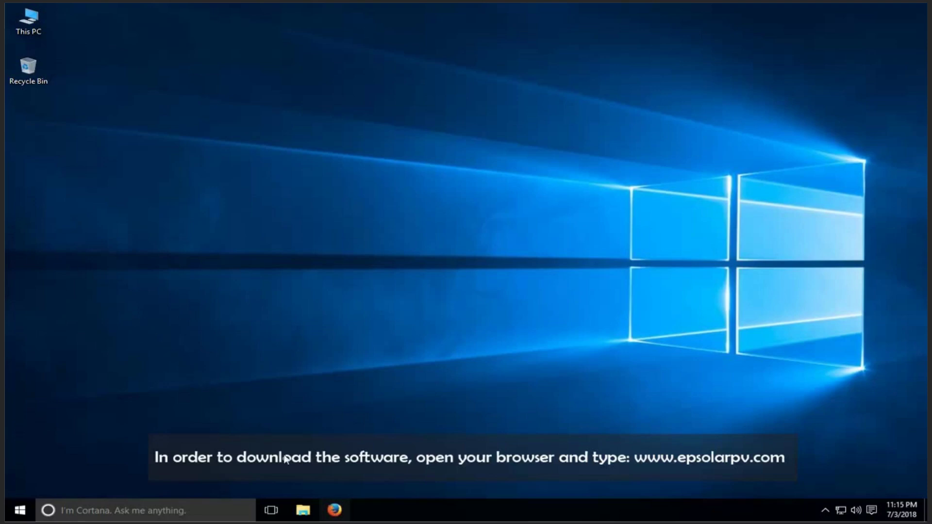
{"action": "left_click", "coordinate": [334, 510]}
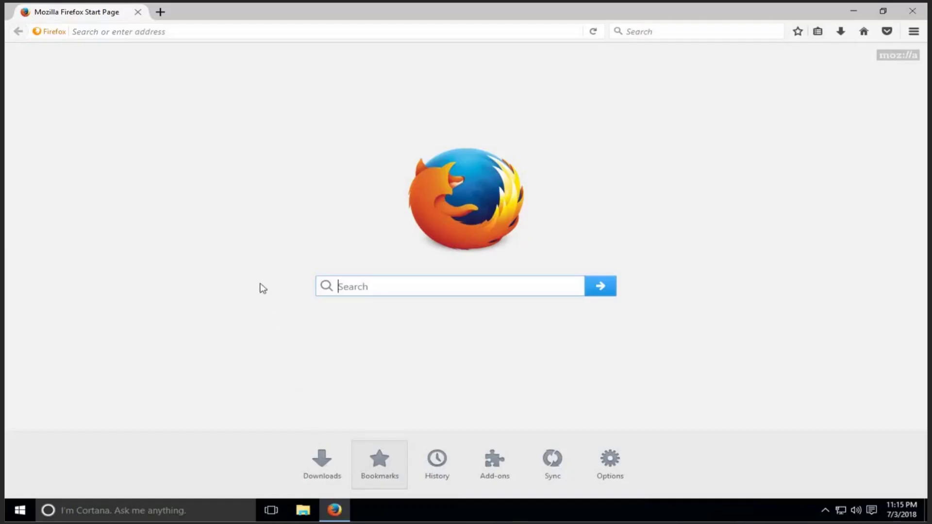
{"action": "type", "text": "ww"}
{"action": "type", "text": "w.epsolarpv"}
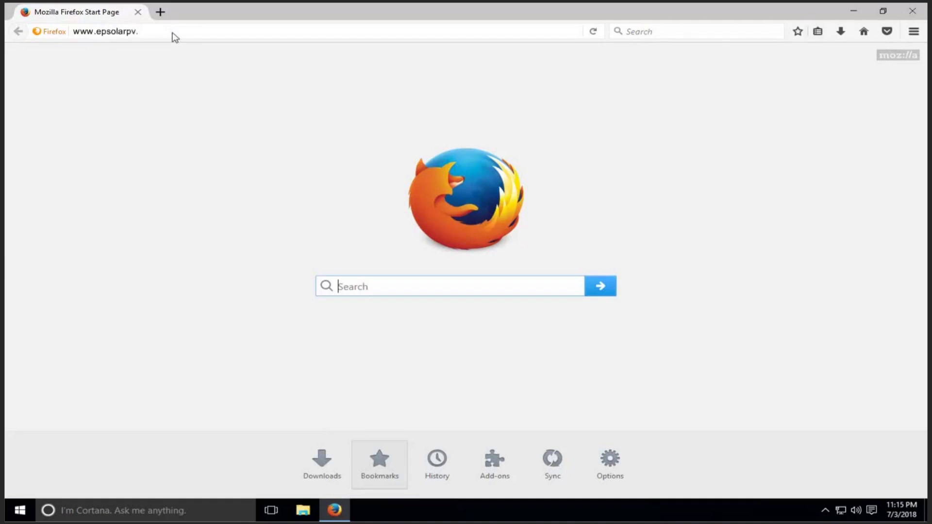
{"action": "type", "text": ".com"}
{"action": "key", "text": "Return"}
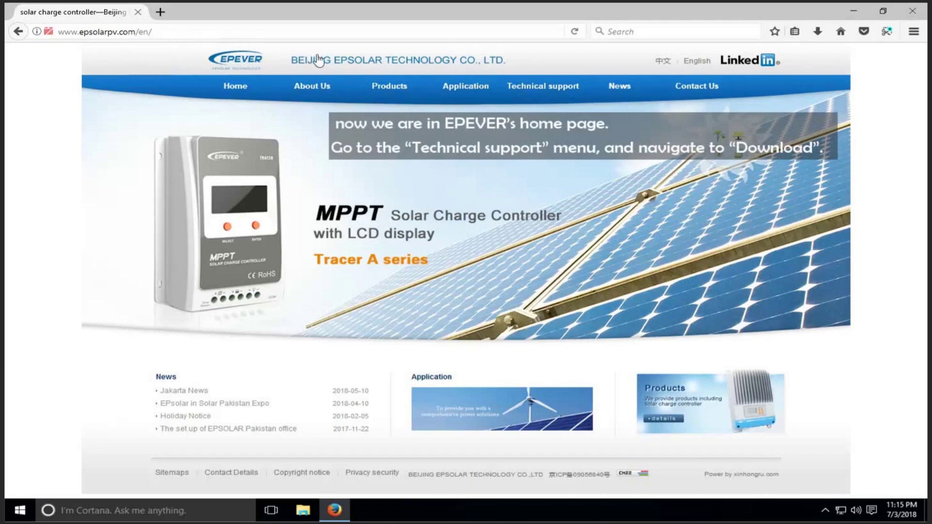
{"action": "mouse_move", "coordinate": [543, 86]}
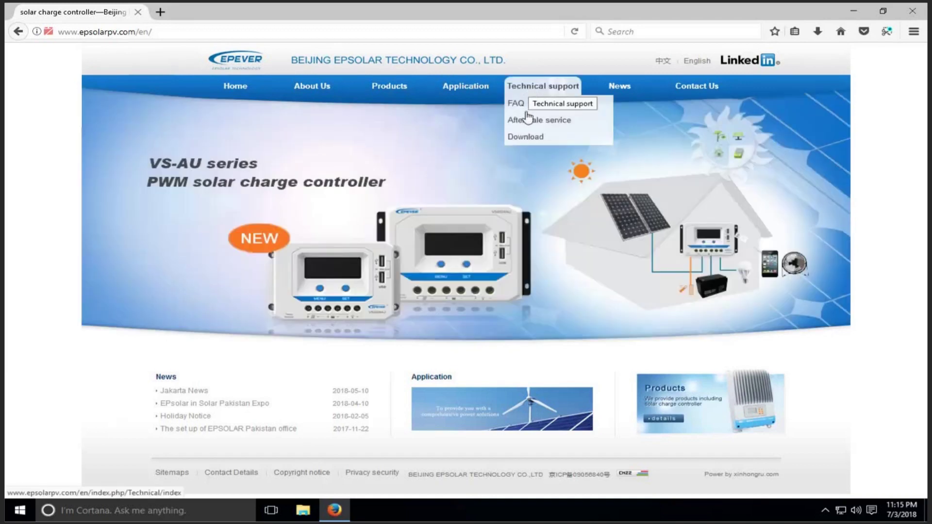
Download 'PC Software for the Solar Charge Controller' from the Download page's Software &APP list.
{"action": "left_click", "coordinate": [525, 138]}
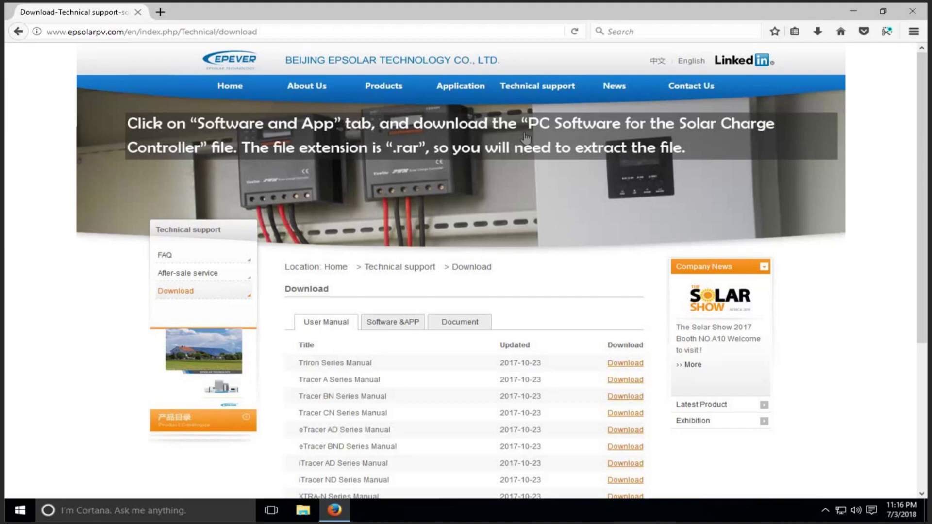
{"action": "left_click", "coordinate": [392, 321]}
{"action": "left_click", "coordinate": [619, 363]}
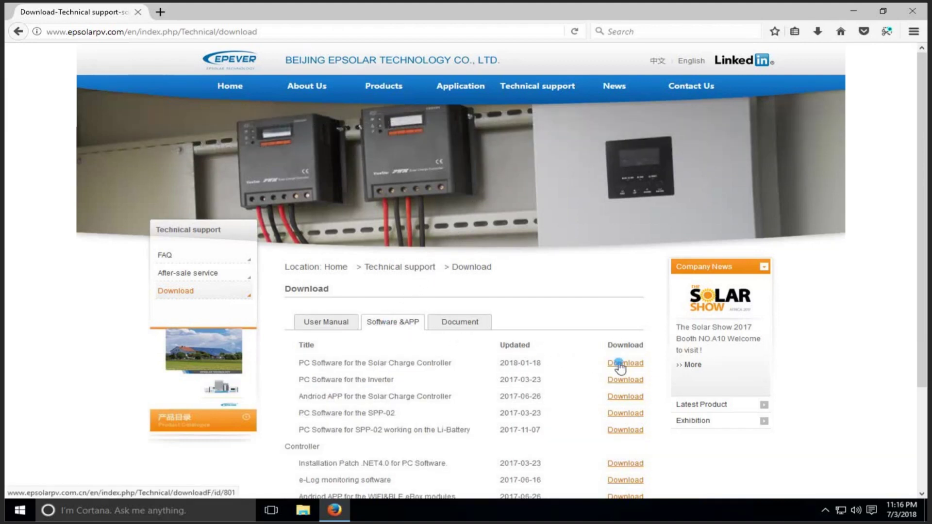
{"action": "left_click", "coordinate": [459, 306]}
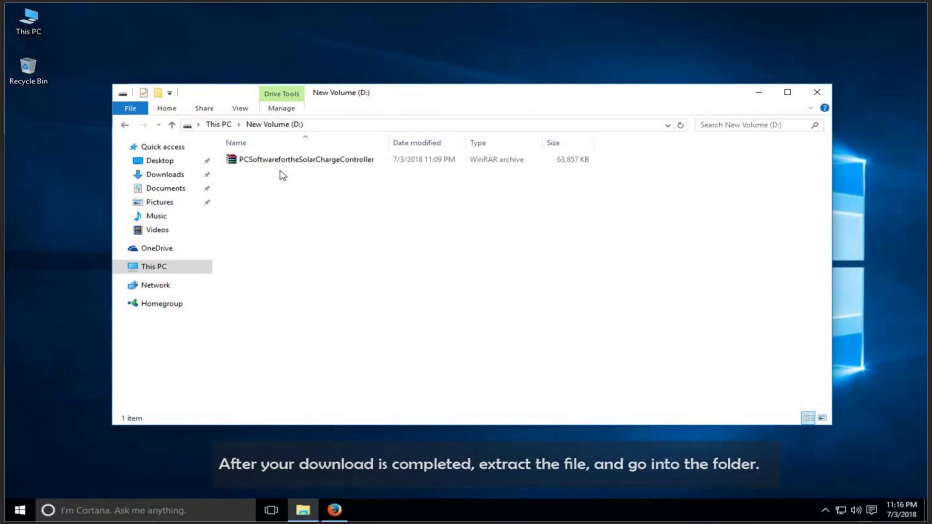
Extract the downloaded archive to a PCSoftwarefortheSolarChargeController folder.
{"action": "left_click", "coordinate": [261, 163]}
{"action": "right_click", "coordinate": [261, 164]}
{"action": "left_click", "coordinate": [320, 217]}
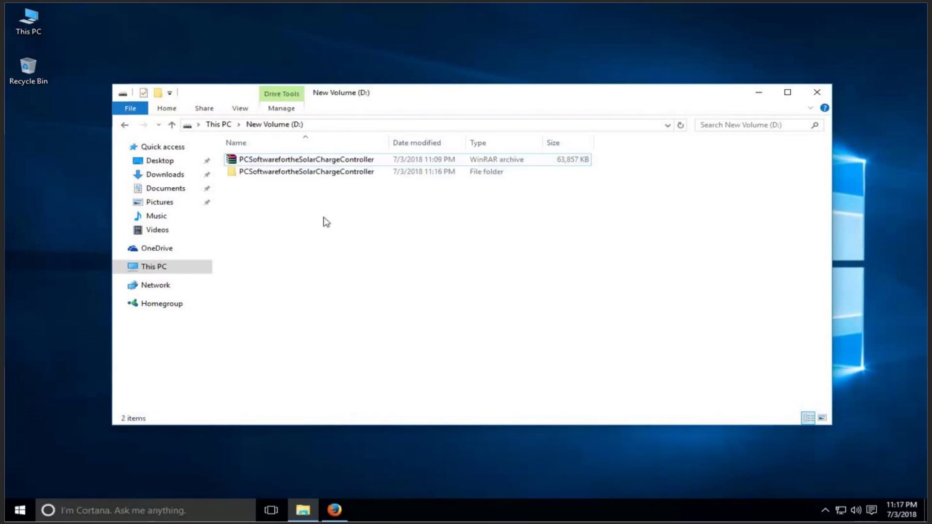
Browse through the extracted folders to PCTools > PCsoftware.
{"action": "double_click", "coordinate": [270, 172]}
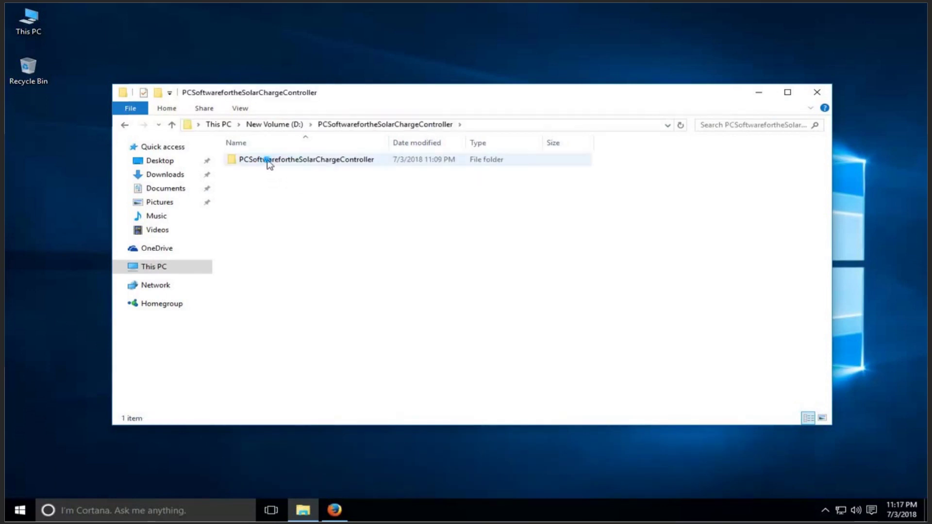
{"action": "double_click", "coordinate": [267, 162]}
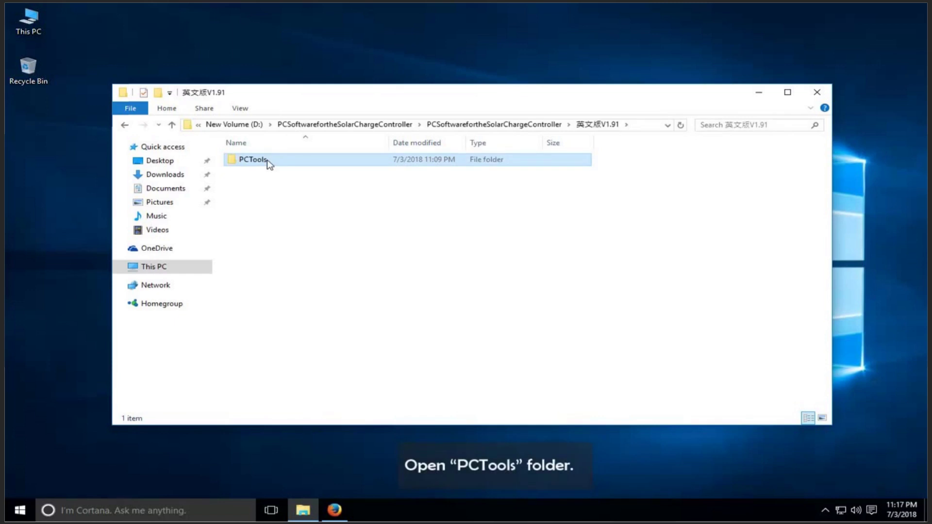
{"action": "double_click", "coordinate": [269, 163]}
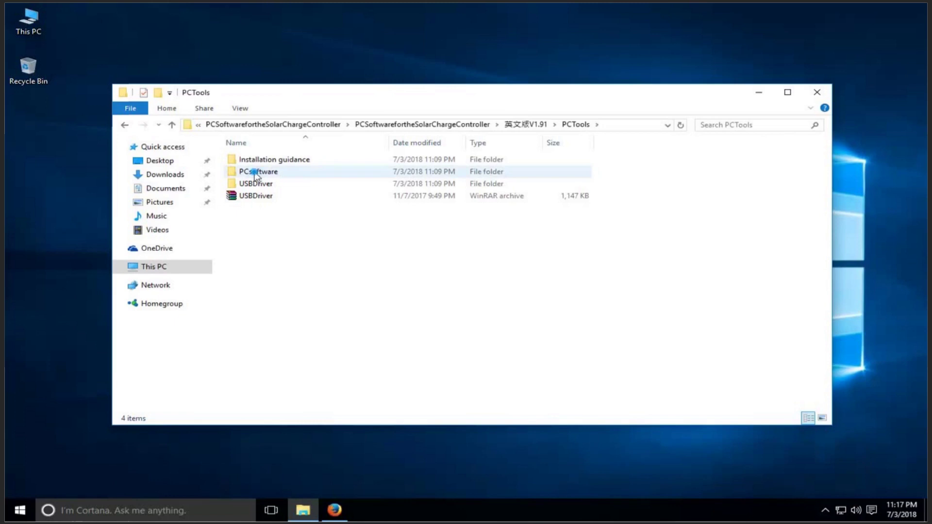
{"action": "double_click", "coordinate": [256, 173]}
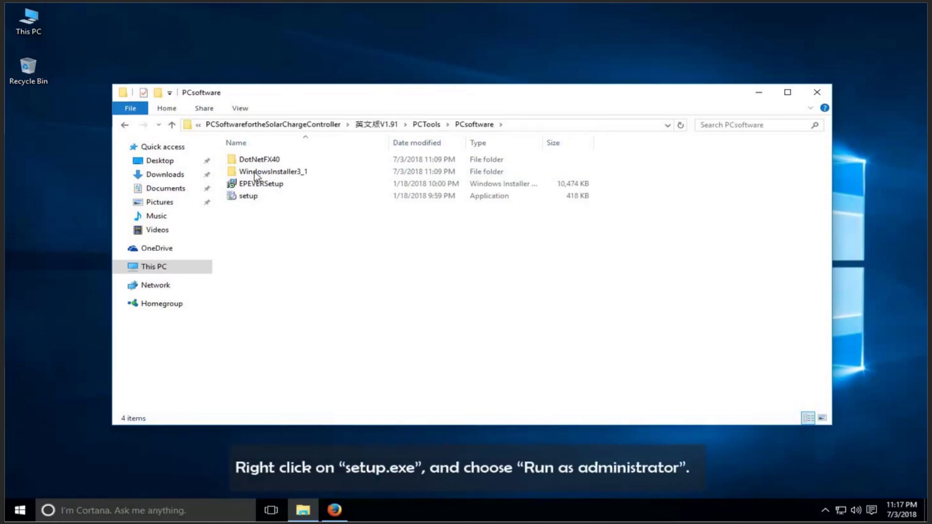
Run setup as administrator and install SolarStationMonitor into the default EPEVER folder.
{"action": "right_click", "coordinate": [248, 196]}
{"action": "left_click", "coordinate": [279, 220]}
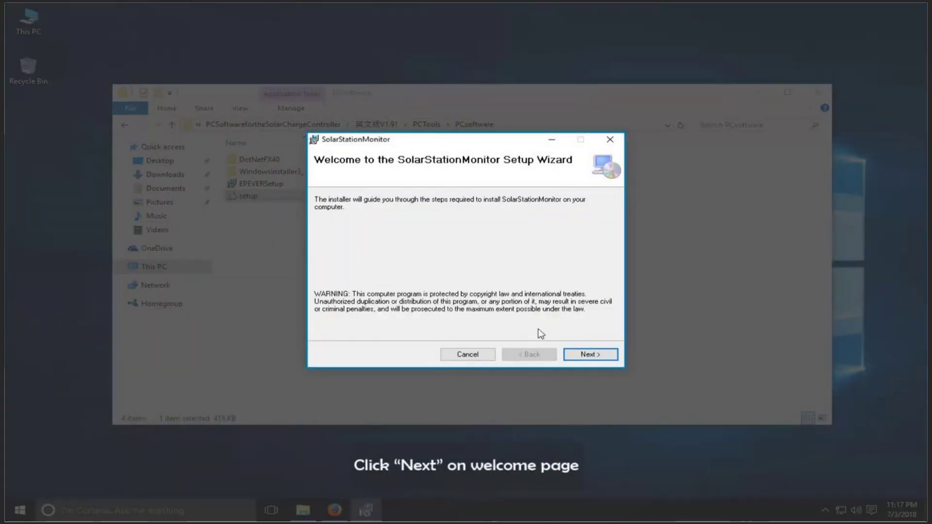
{"action": "left_click", "coordinate": [590, 355]}
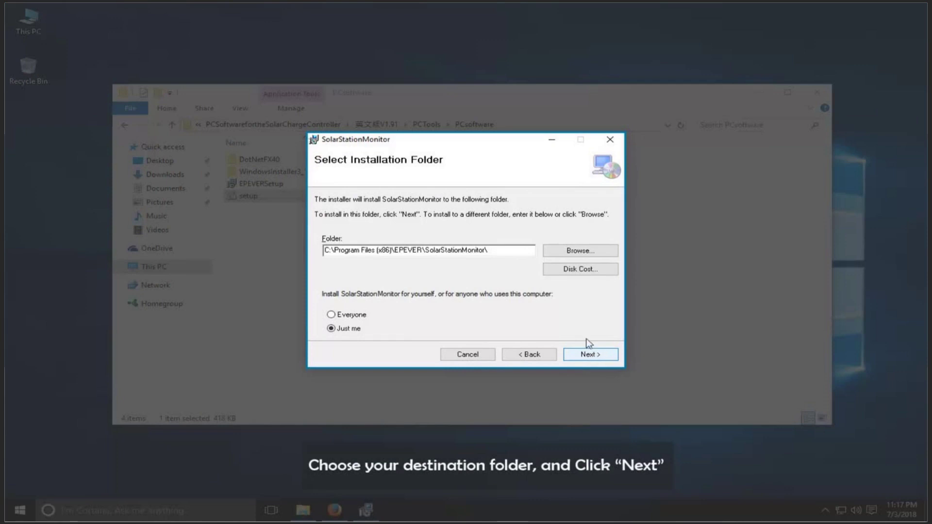
{"action": "left_click", "coordinate": [560, 251]}
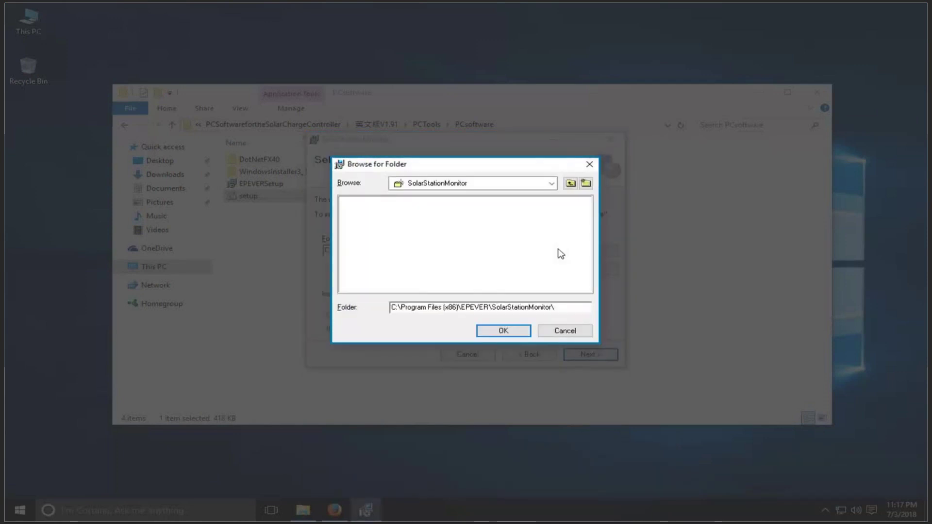
{"action": "left_click", "coordinate": [561, 331]}
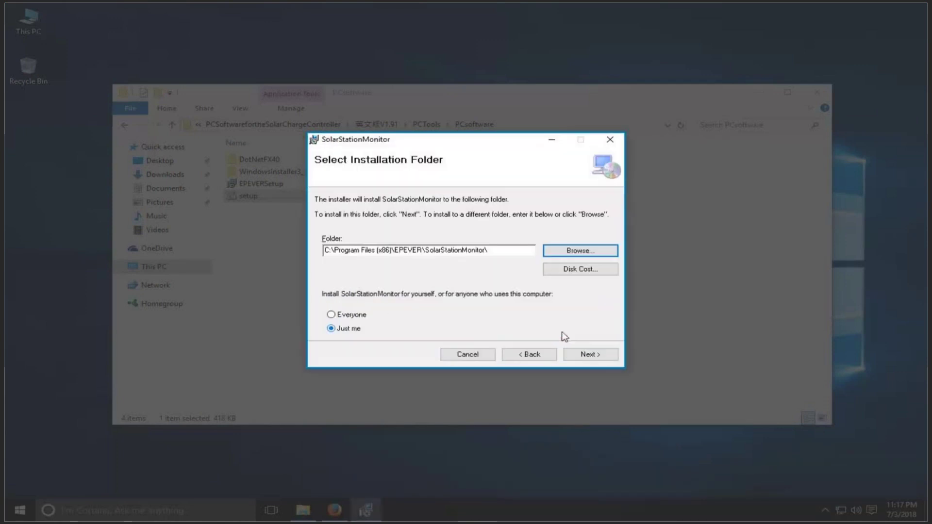
{"action": "left_click", "coordinate": [588, 355]}
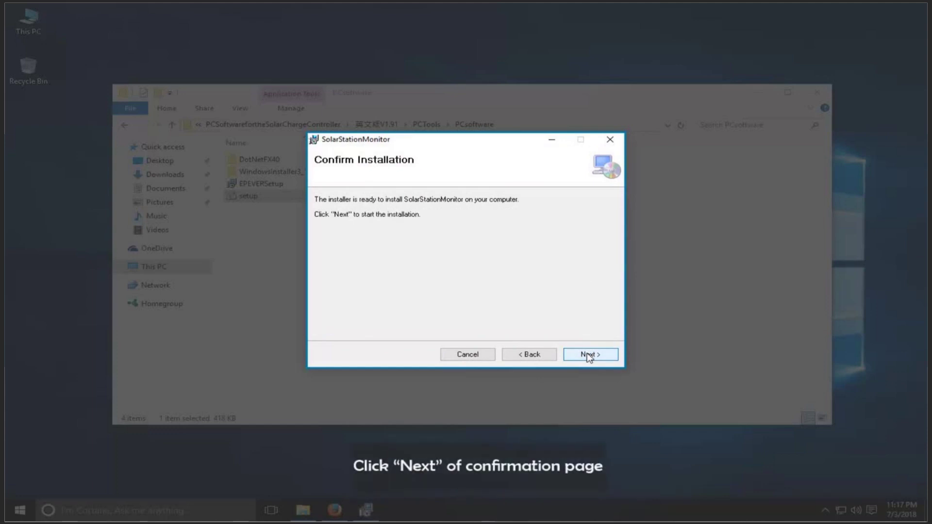
{"action": "left_click", "coordinate": [588, 355]}
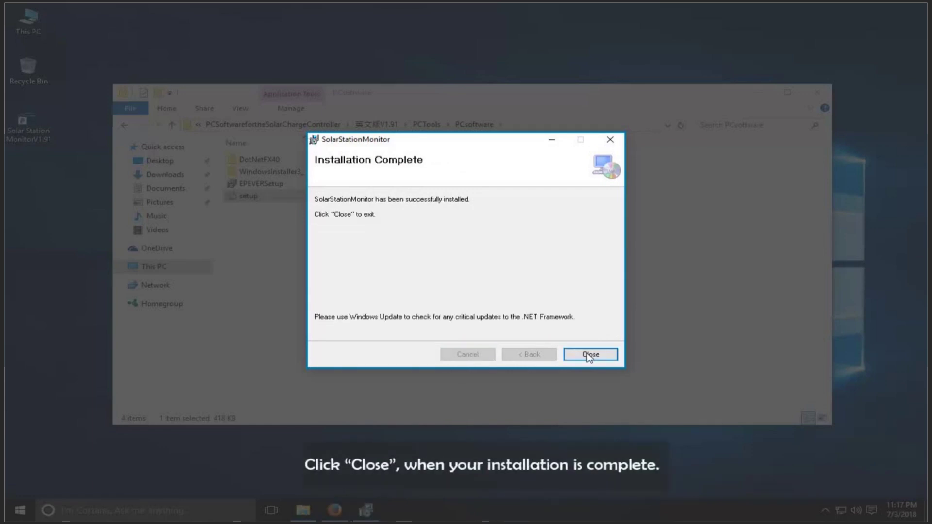
{"action": "left_click", "coordinate": [589, 356]}
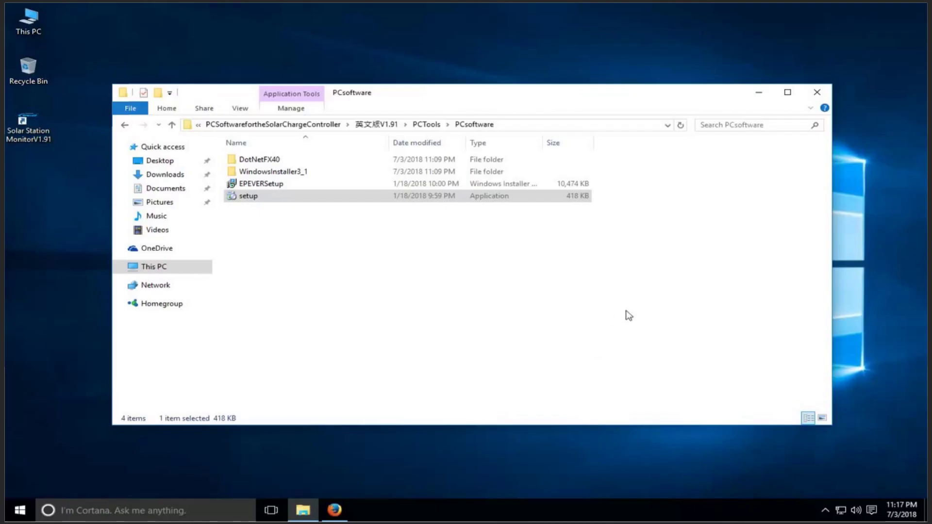
Close File Explorer and launch Solar Station MonitorV1.91 via a Start search for 'solar station'.
{"action": "left_click", "coordinate": [819, 93]}
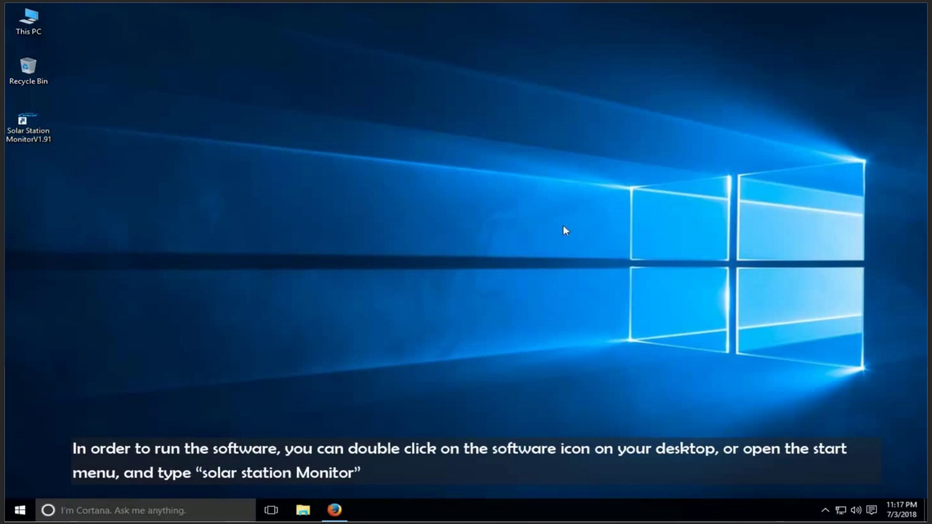
{"action": "left_click", "coordinate": [20, 510]}
{"action": "type", "text": "solar station"}
{"action": "left_click", "coordinate": [126, 232]}
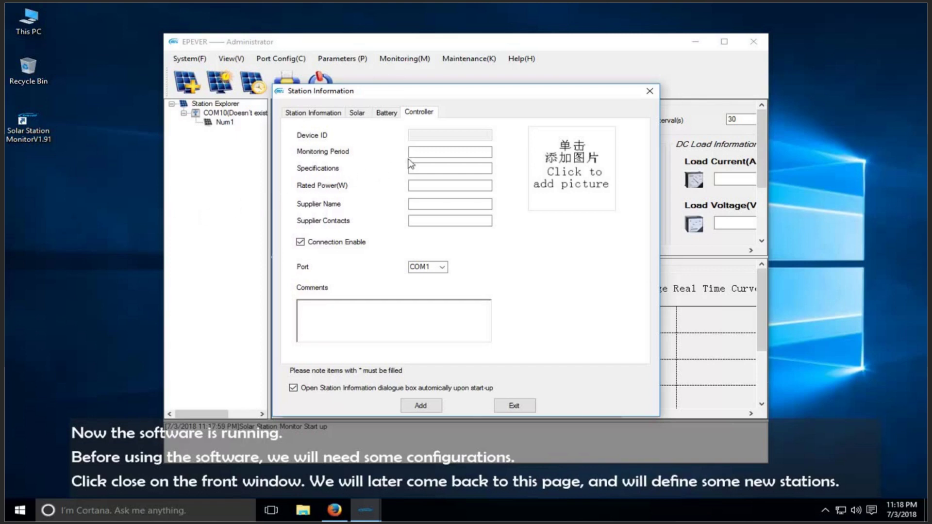
Dismiss the Station Information dialog and maximize the Solar Station Monitor window.
{"action": "left_click", "coordinate": [650, 91]}
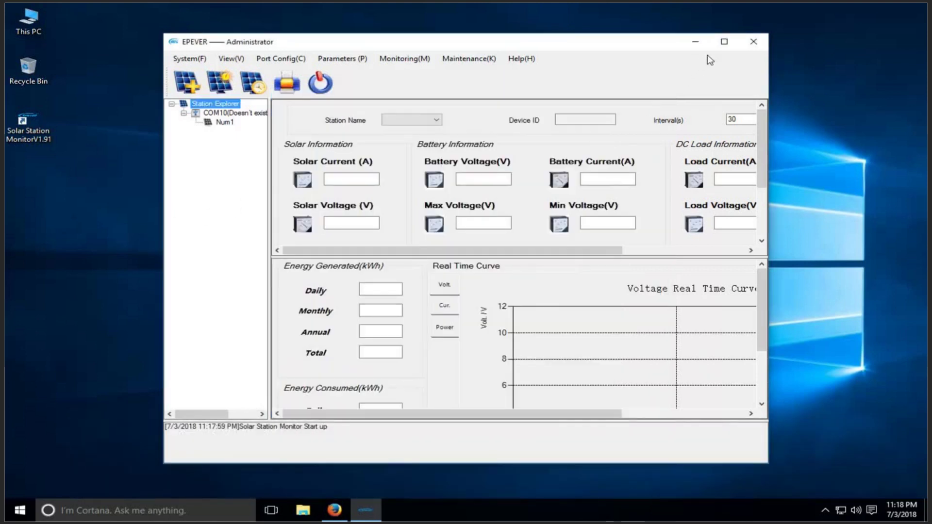
{"action": "left_click", "coordinate": [724, 44]}
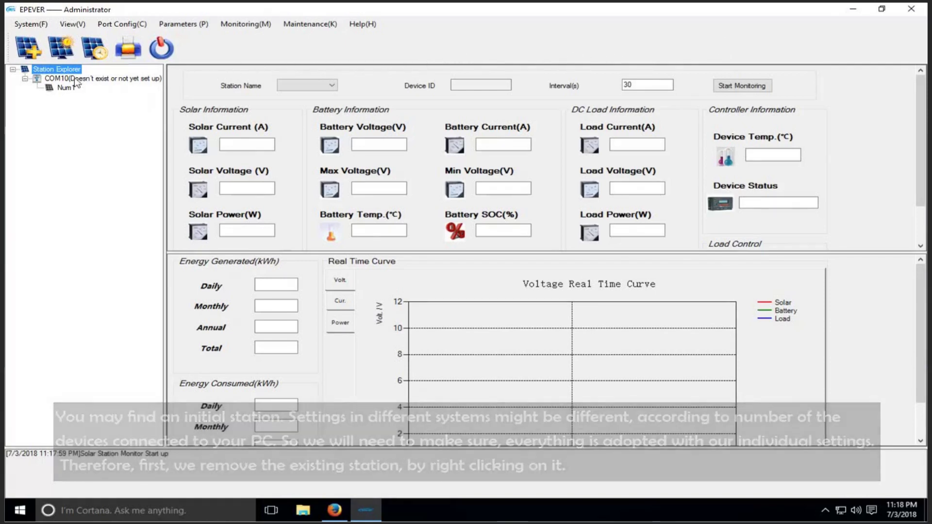
Remove the COM10 port from Station Explorer and confirm deleting its stations.
{"action": "right_click", "coordinate": [68, 79]}
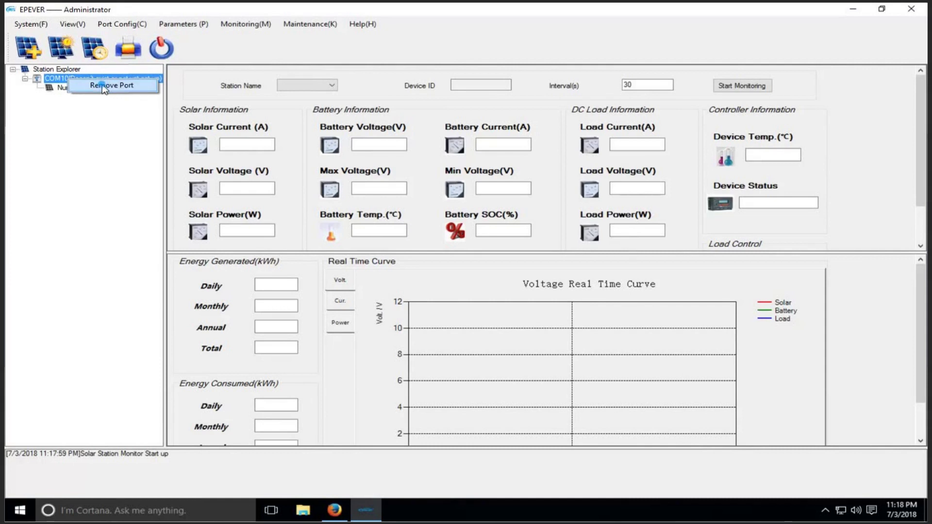
{"action": "left_click", "coordinate": [102, 85]}
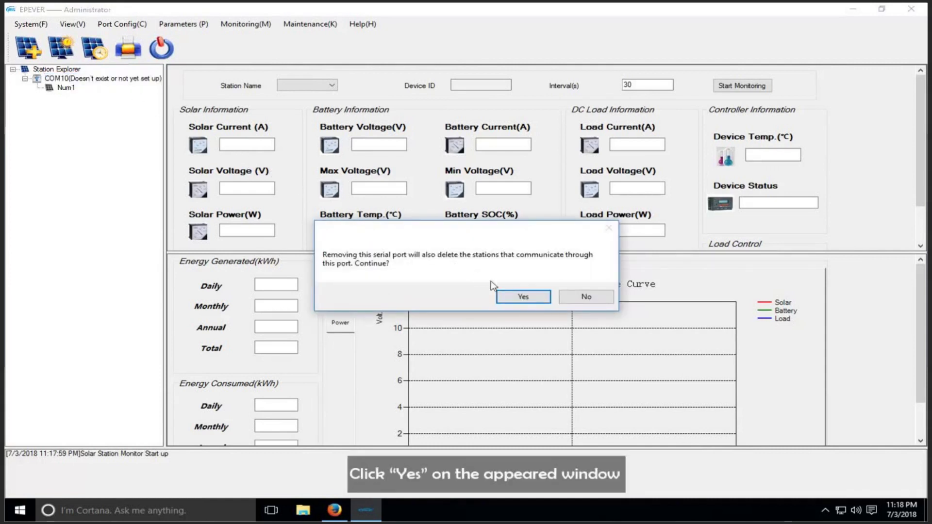
{"action": "left_click", "coordinate": [523, 298]}
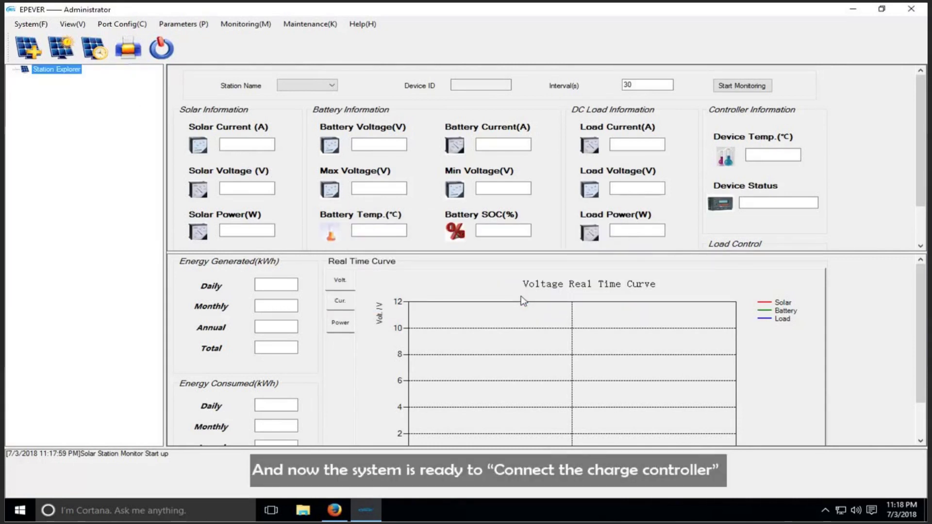